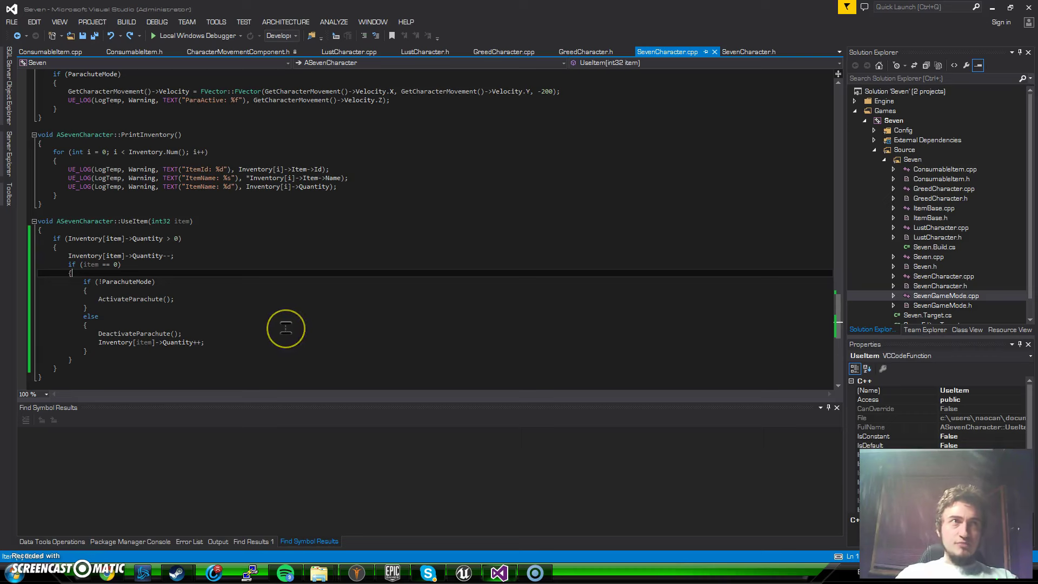
scroll(259, 326, "down", 2)
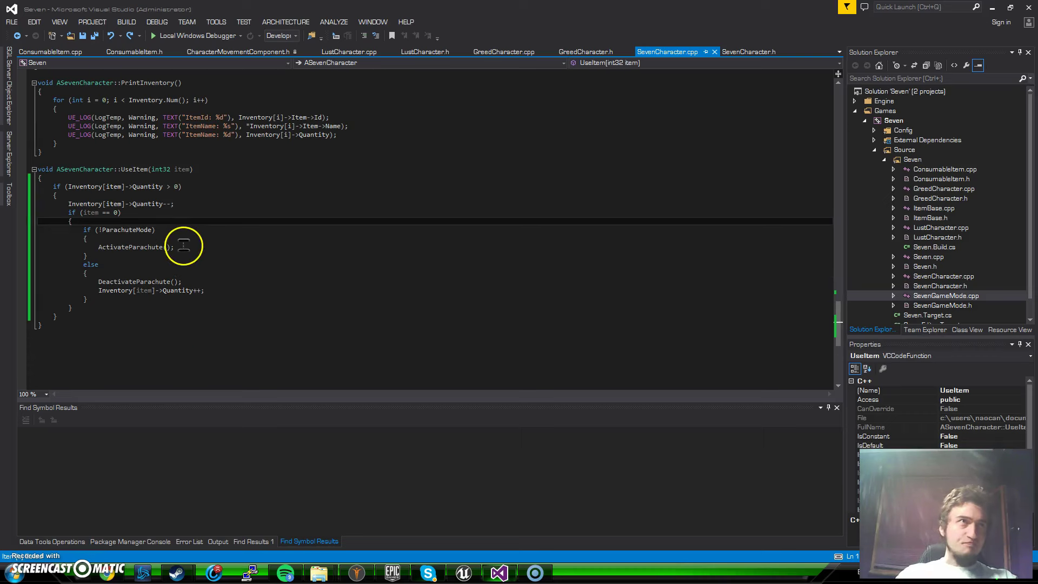
type("> 0")
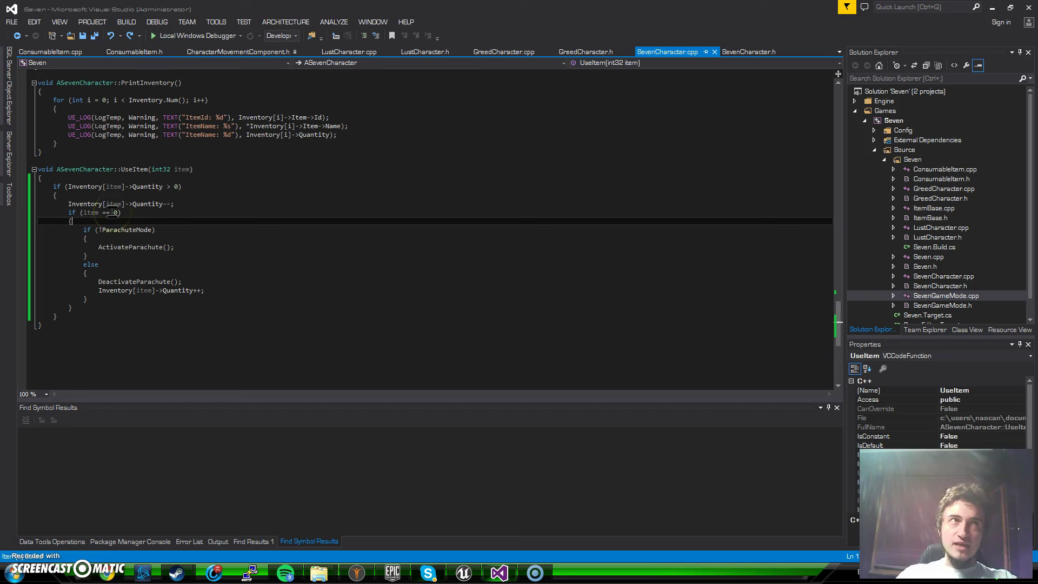
Inspect UseItem's item == 0 check and its ParachuteMode branch.
left_click(110, 212)
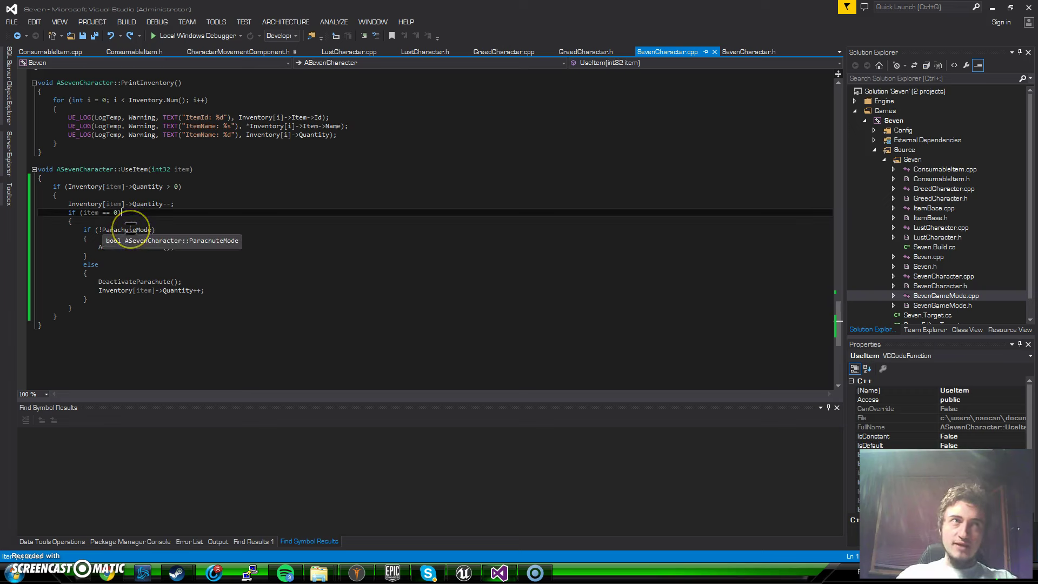
double_click(130, 230)
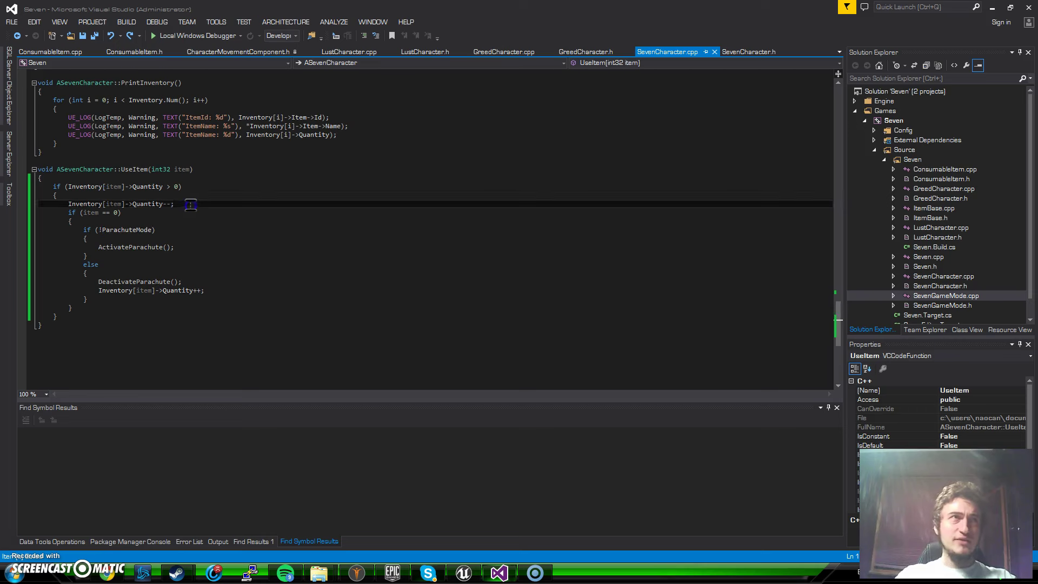
Cut the quantity check and decrement block from UseItem and paste it into the activation branch.
left_click_drag(186, 203, 55, 187)
key("ctrl+c")
key("Delete")
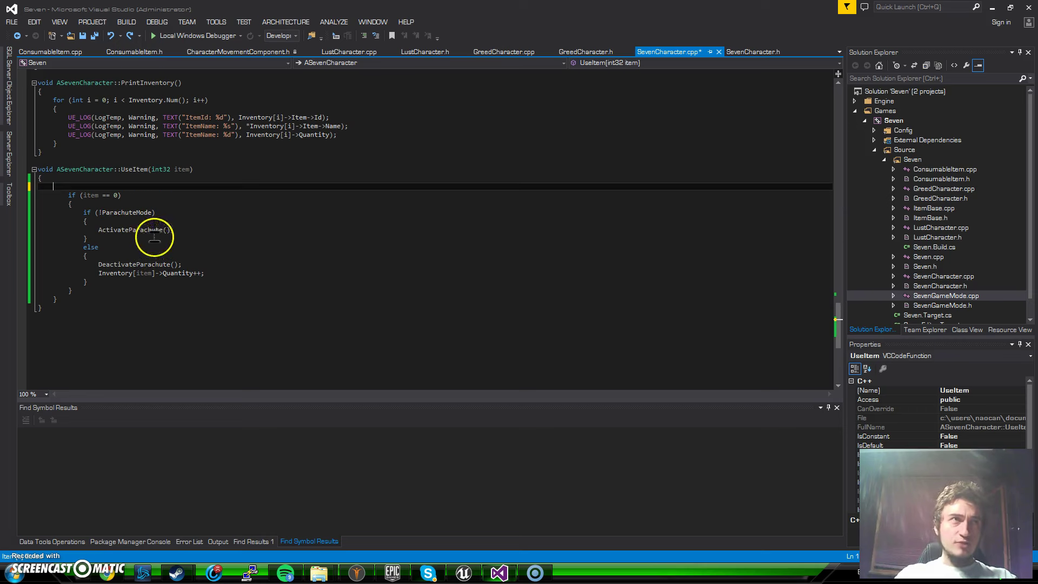
left_click(151, 220)
key("Return")
key("ctrl+v")
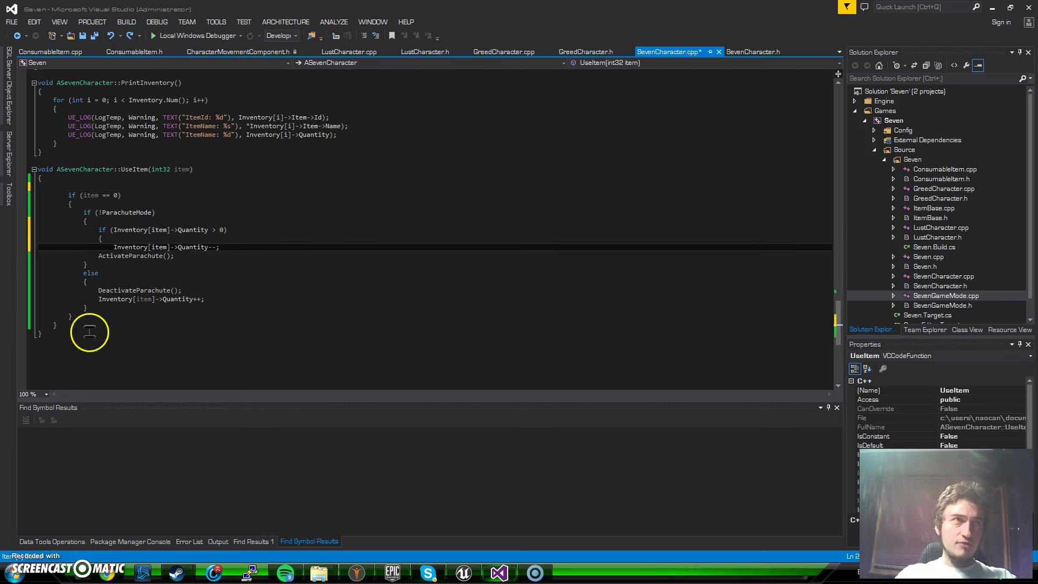
left_click_drag(84, 323, 52, 320)
left_click(52, 323)
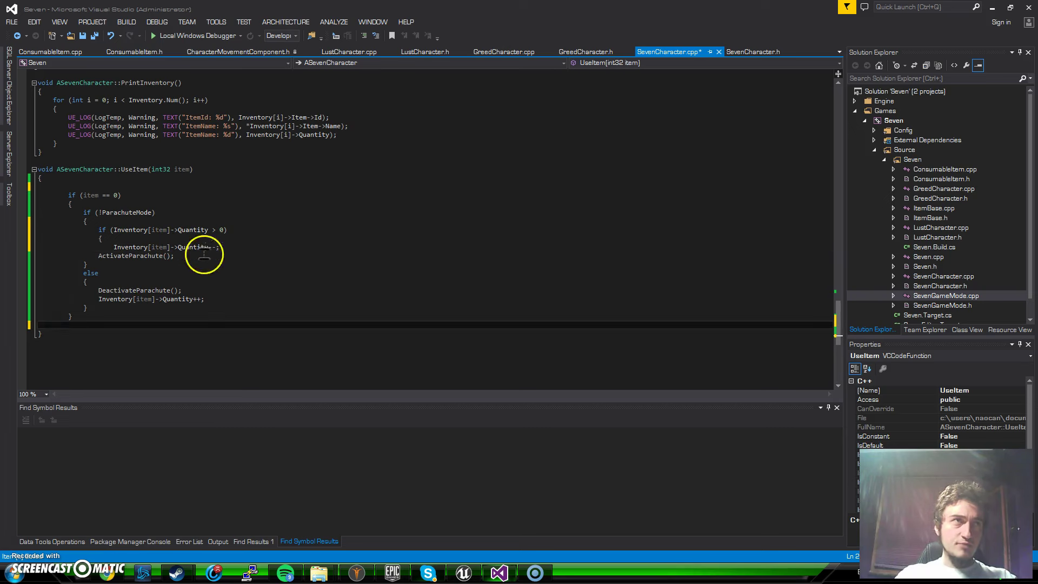
Close the quantity check after ActivateParachute(), delete the Quantity++ refund line, and save.
left_click(202, 255)
key("Return")
type("}")
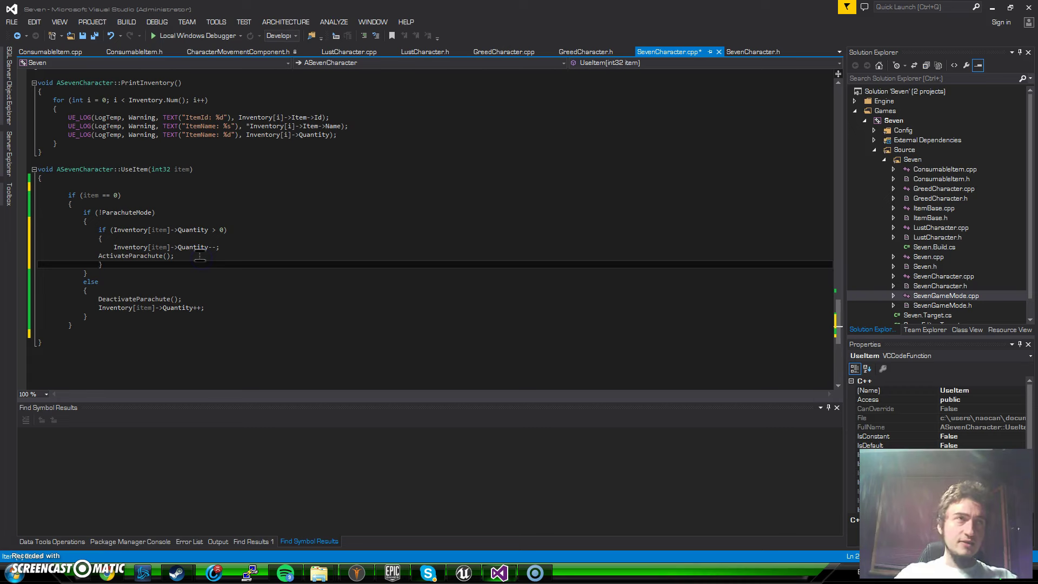
left_click(239, 226)
left_click(198, 307)
triple_click(394, 311)
key("BackSpace")
key("BackSpace")
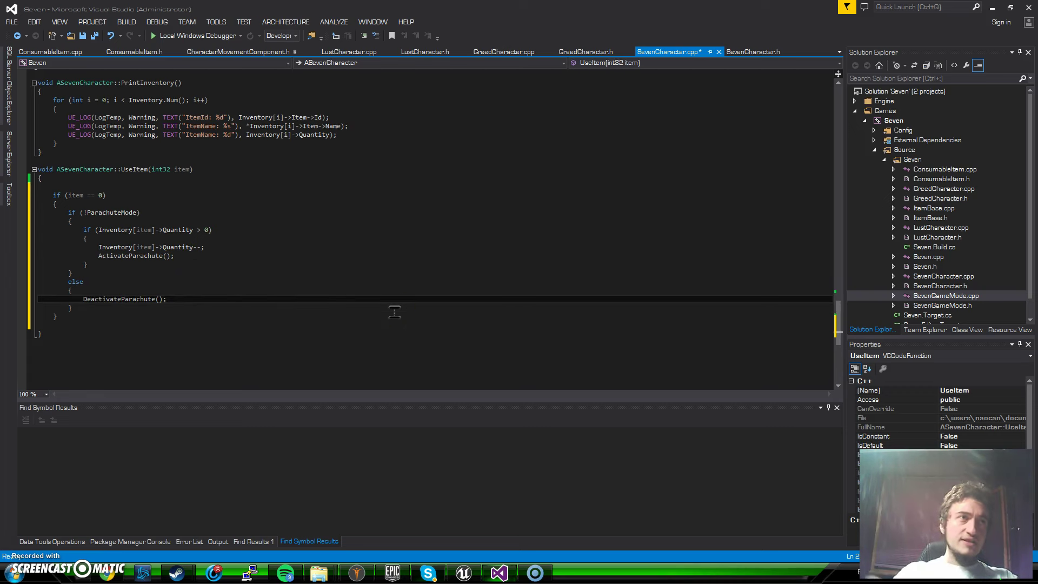
key("ctrl+s")
left_click(390, 308)
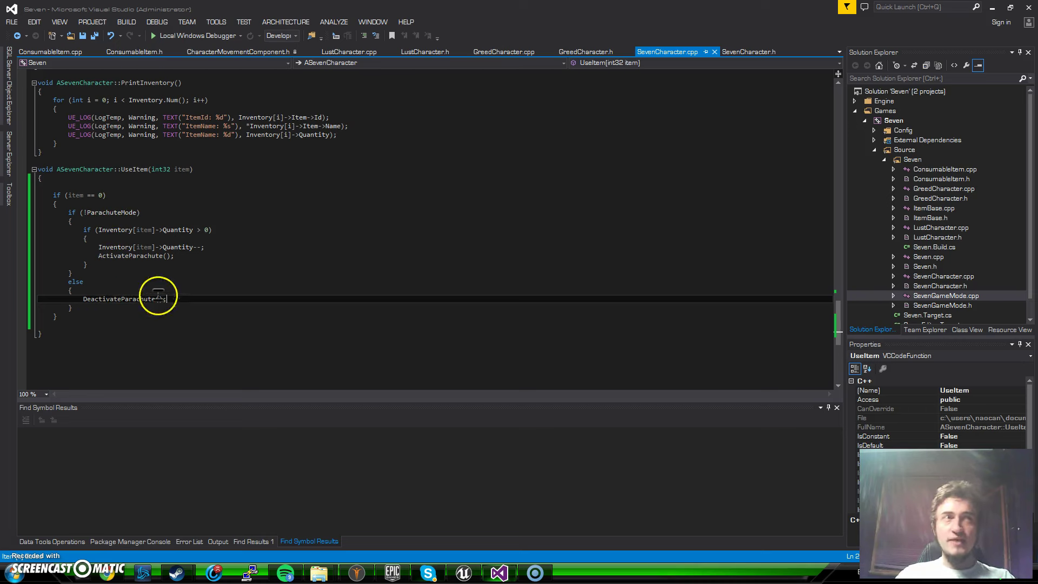
Hot-reload the Seven module with Unreal Editor's Compile button, then return to the C++ source.
left_click(354, 273)
left_click(502, 573)
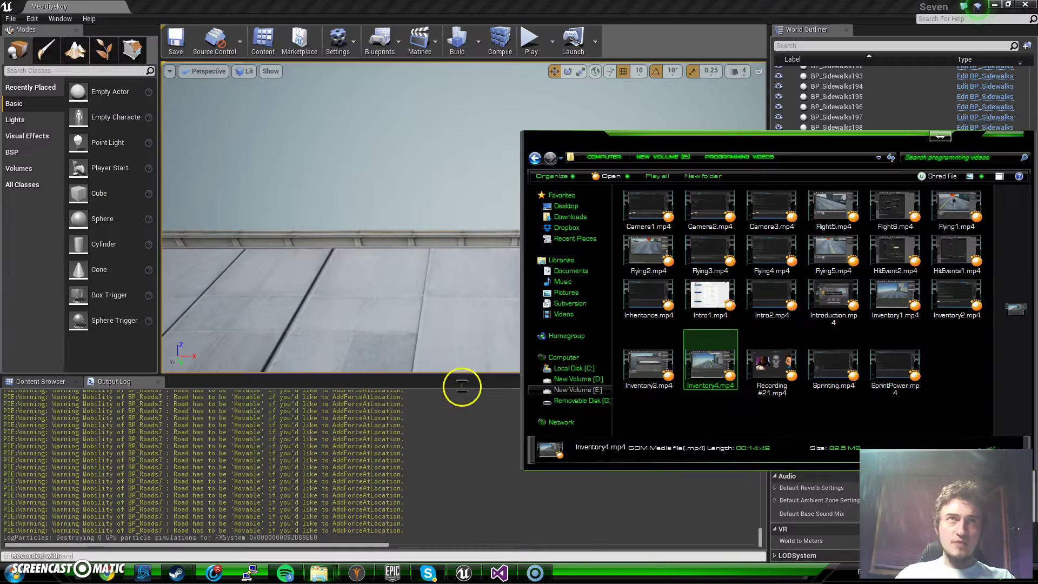
left_click(430, 248)
left_click(504, 50)
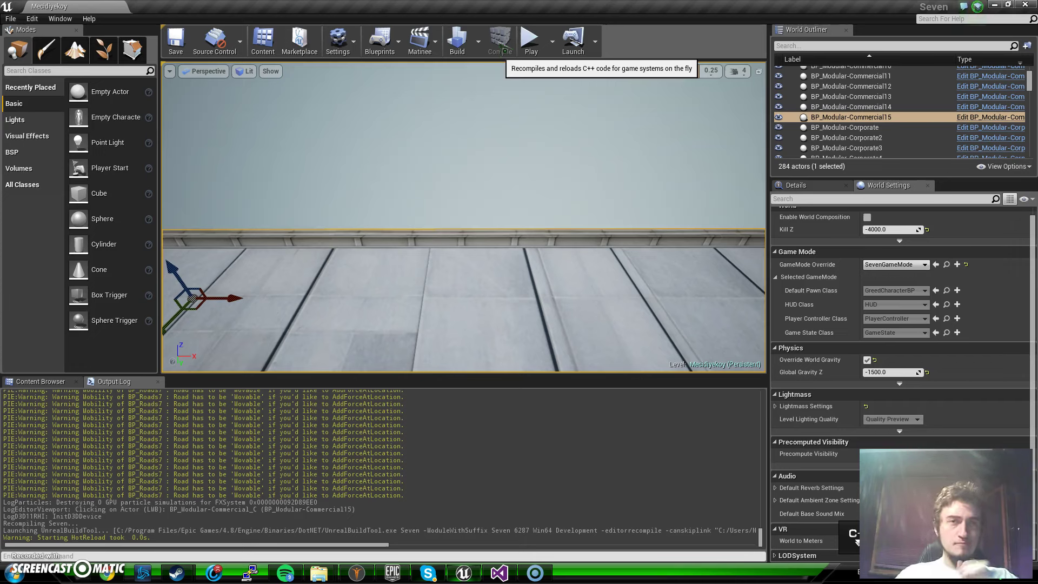
left_click(498, 573)
scroll(308, 259, "up", 7)
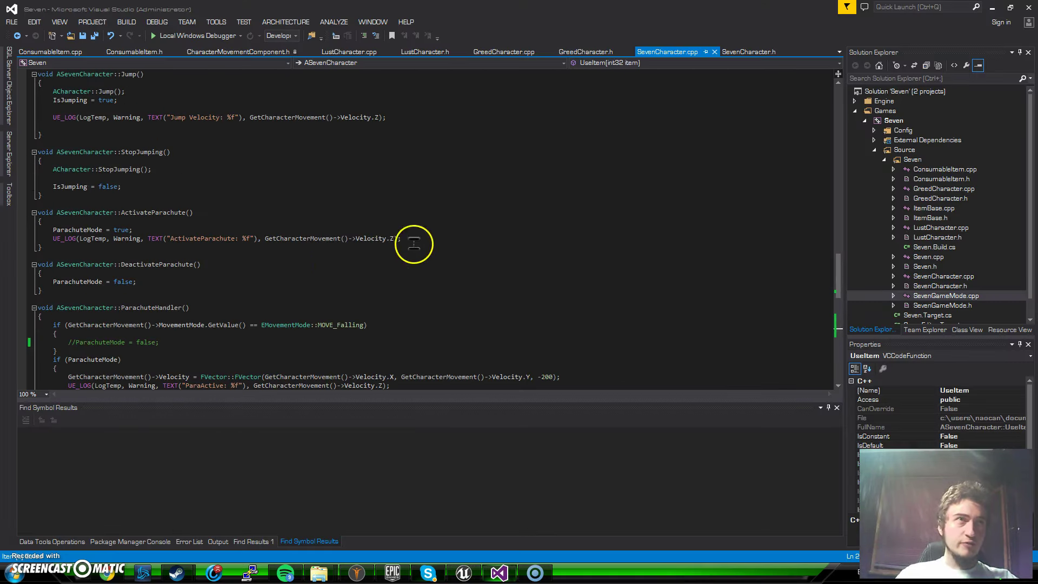
Delete the velocity UE_LOG lines in ActivateParachute, Jump and ParachuteHandler, then go to Unreal Editor.
left_click(423, 238)
key("shift+Home")
key("BackSpace")
key("BackSpace")
left_click(403, 118)
key("shift+Home")
key("BackSpace")
key("BackSpace")
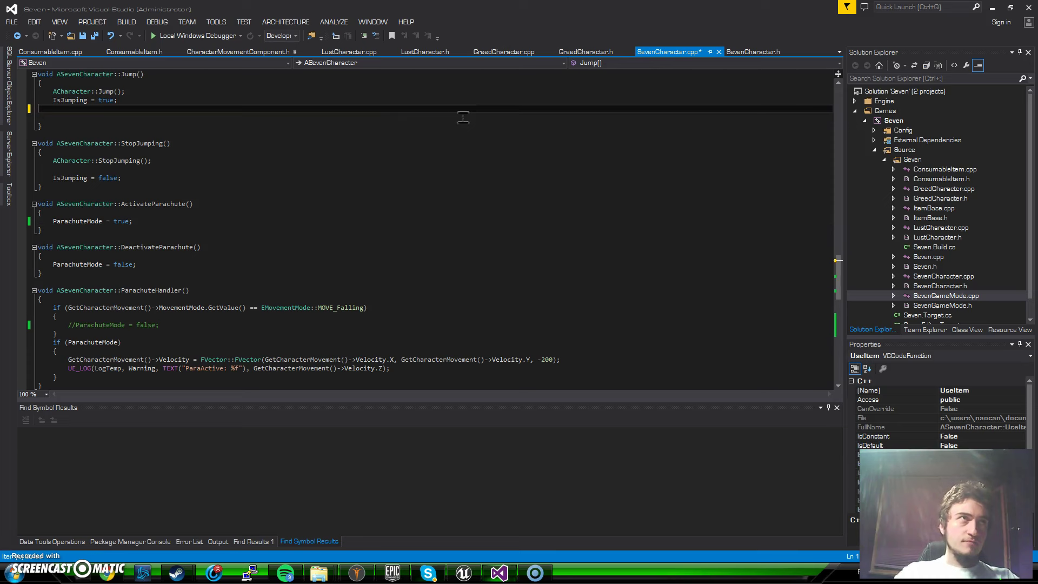
scroll(389, 271, "down", 2)
scroll(413, 297, "down", 1)
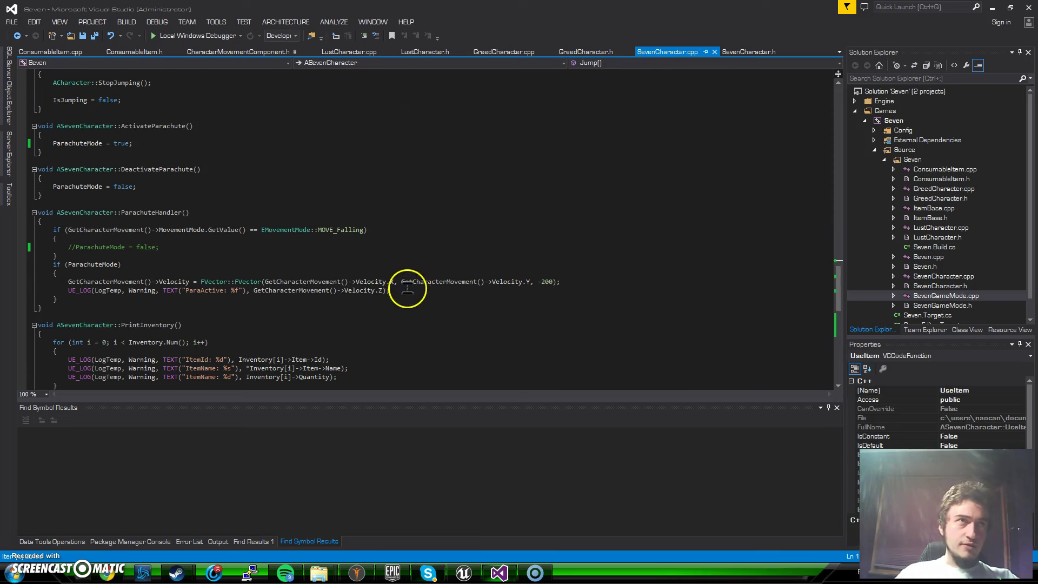
left_click(408, 290)
key("shift+Home")
key("BackSpace")
key("BackSpace")
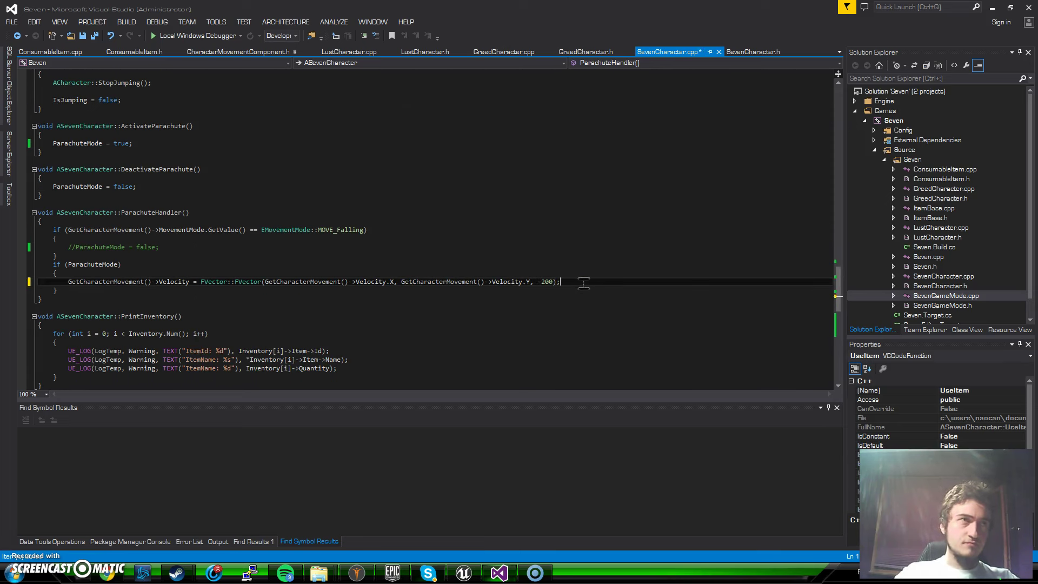
scroll(582, 281, "down", 3)
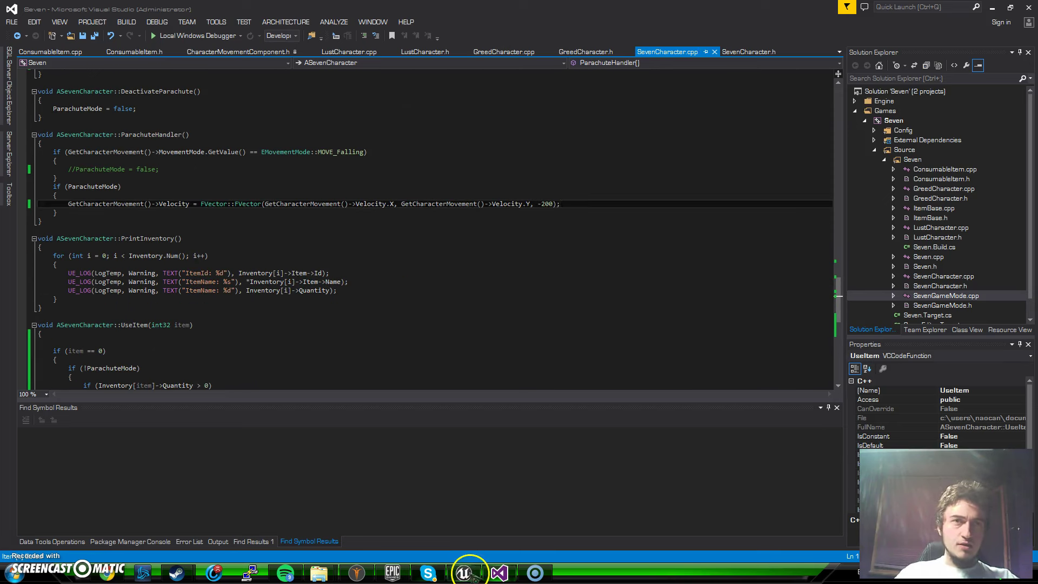
left_click(463, 572)
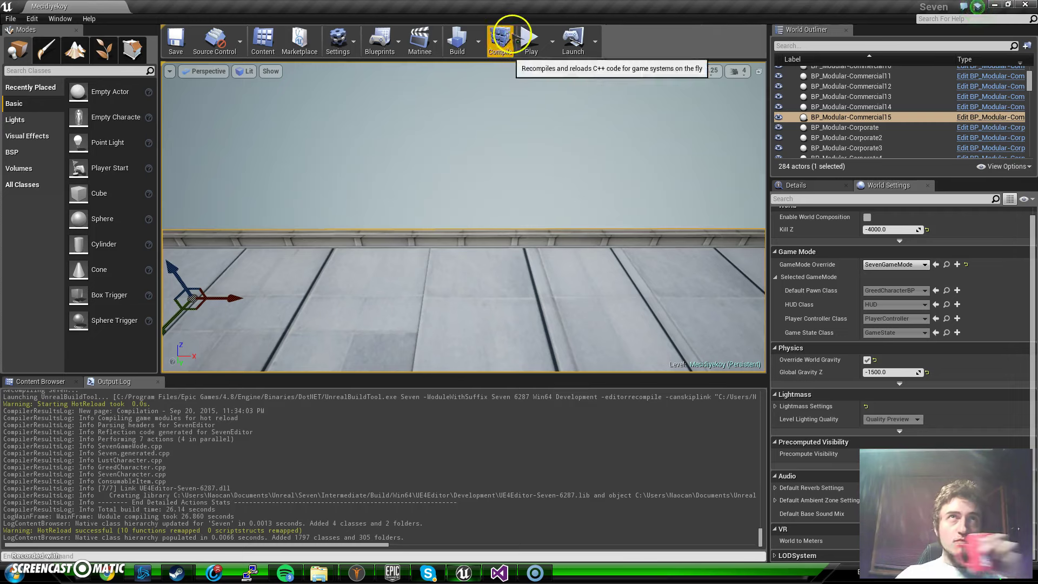
Run a second Compile in Unreal Editor and wait for the Seven module hot reload.
left_click(500, 39)
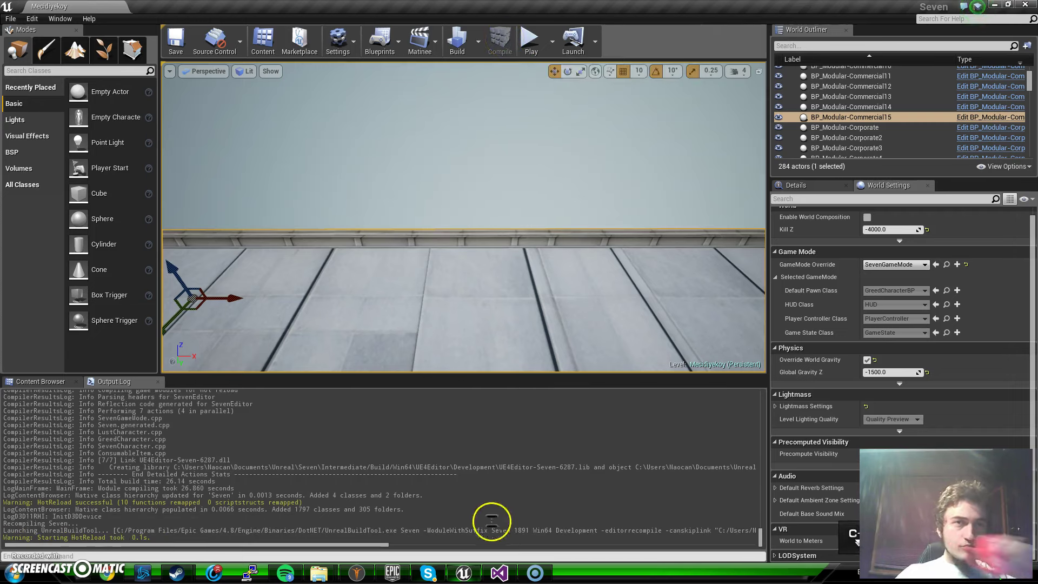
left_click(498, 573)
scroll(390, 324, "down", 4)
scroll(389, 320, "down", 4)
scroll(389, 320, "up", 6)
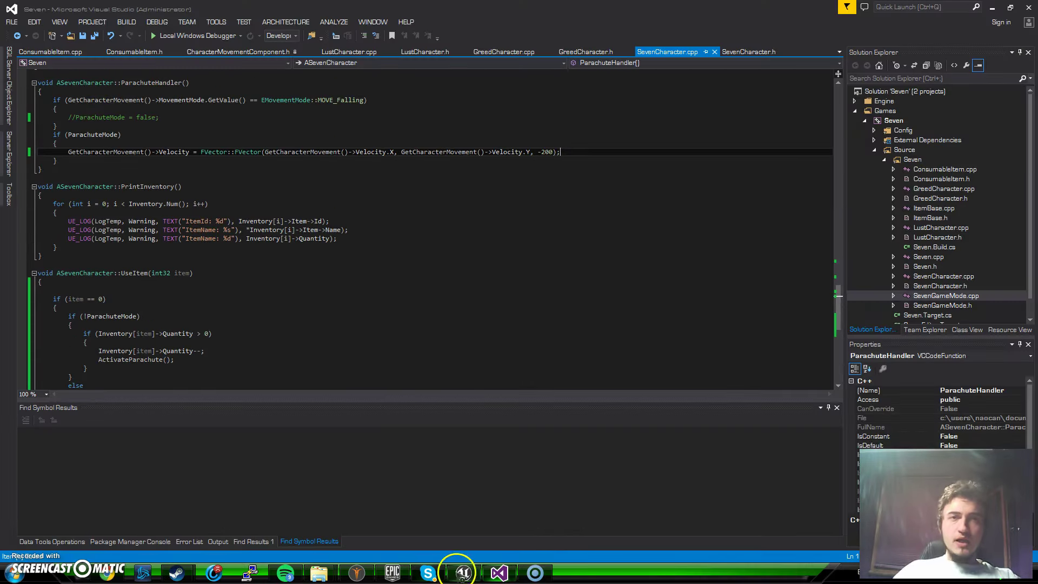
left_click(463, 573)
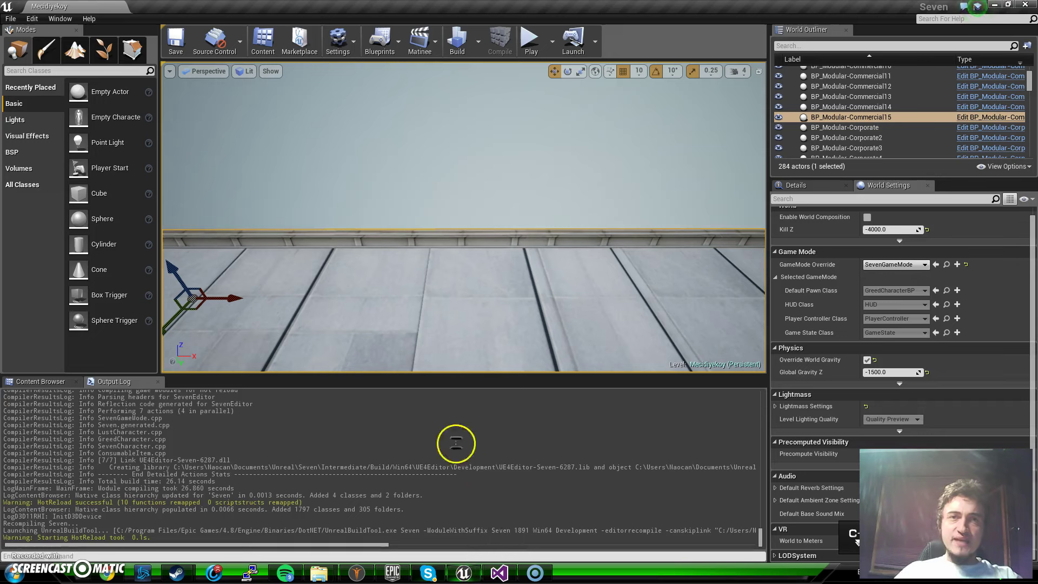
left_click(454, 335)
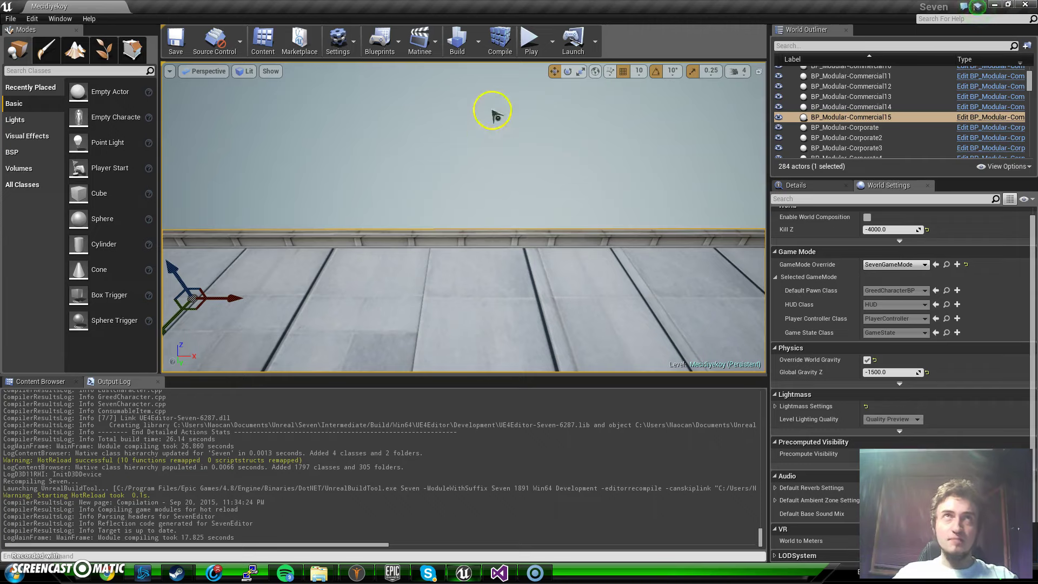
Play the level, walk across the roof with W and A, jump the railing, and stop.
left_click(530, 39)
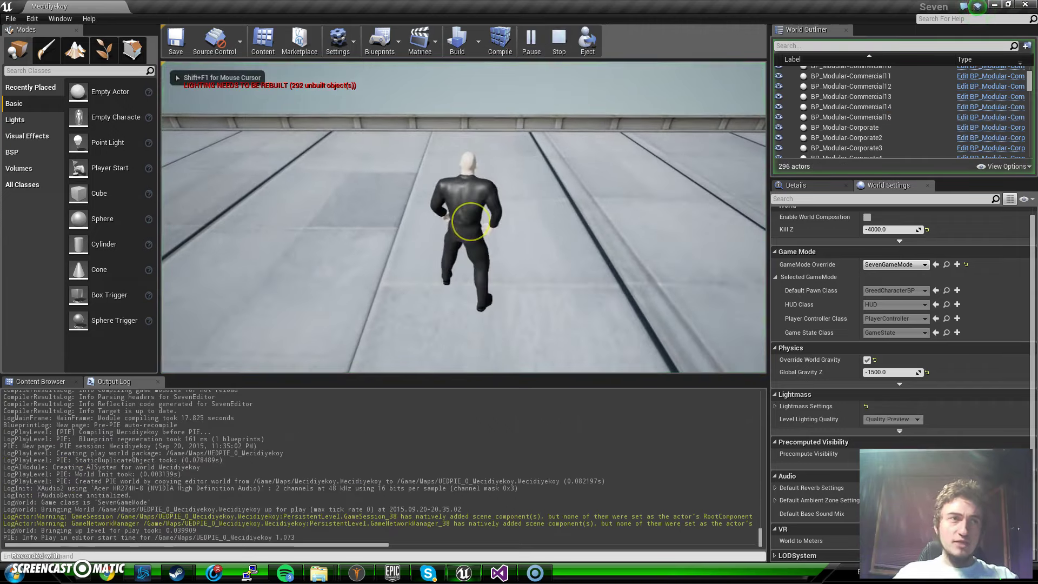
key("i")
key("w")
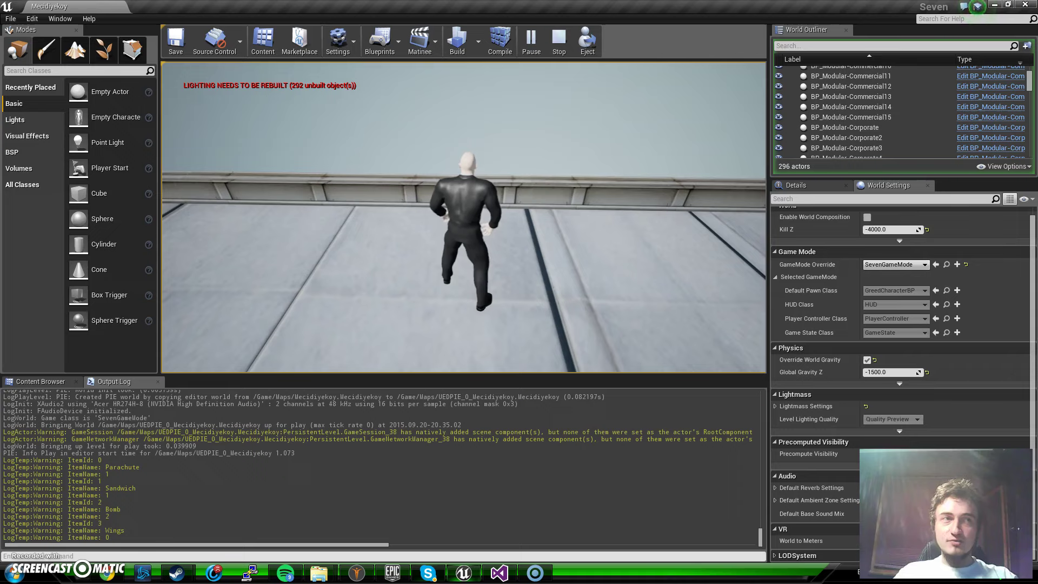
key("a")
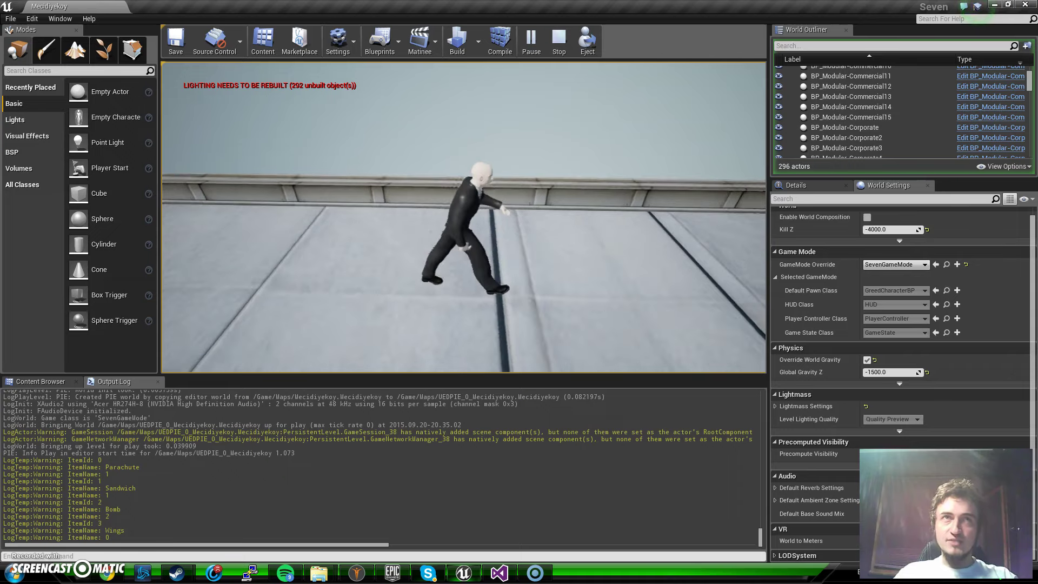
key("w")
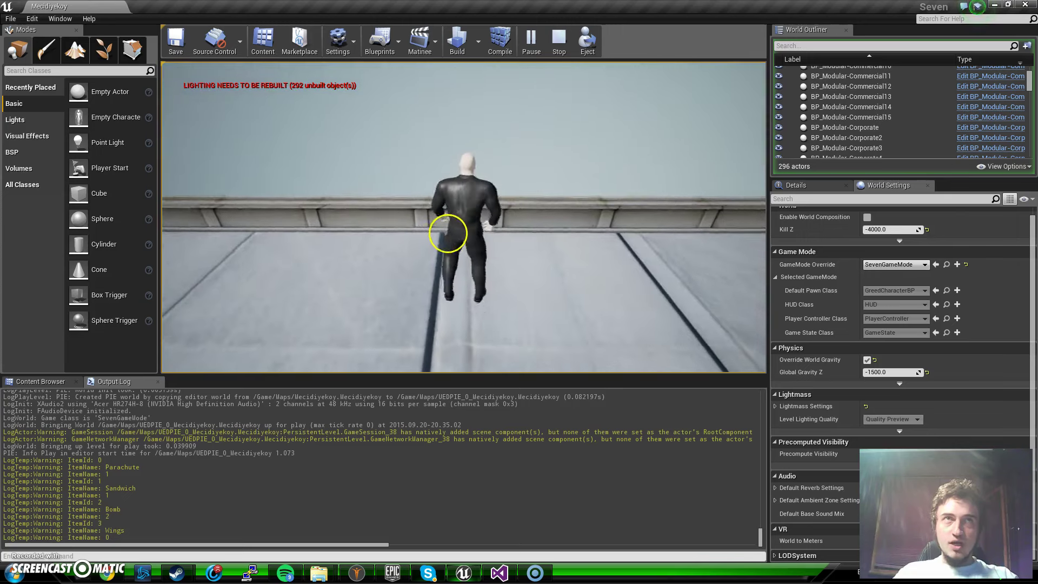
key("space")
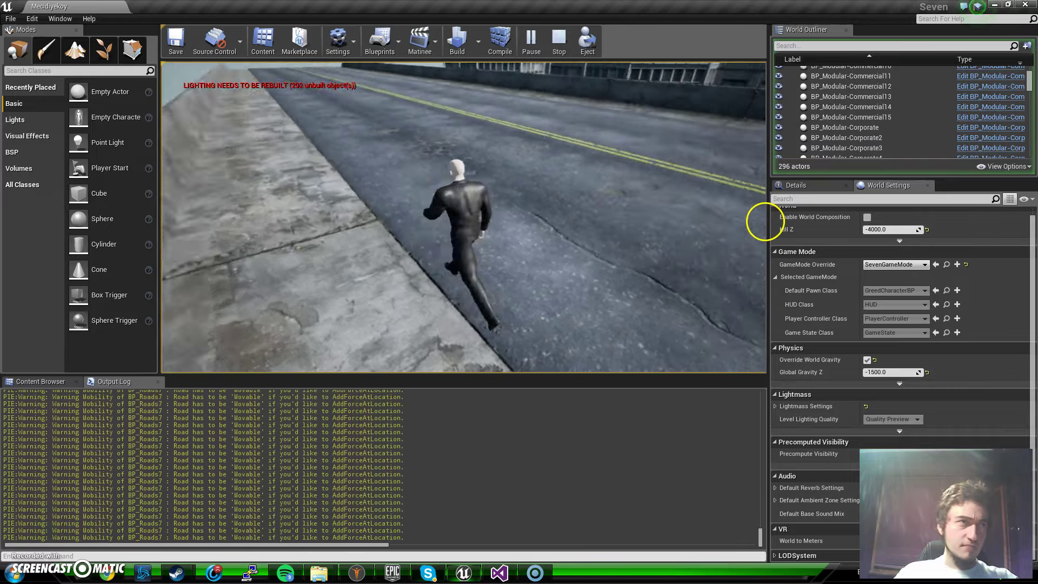
key("Escape")
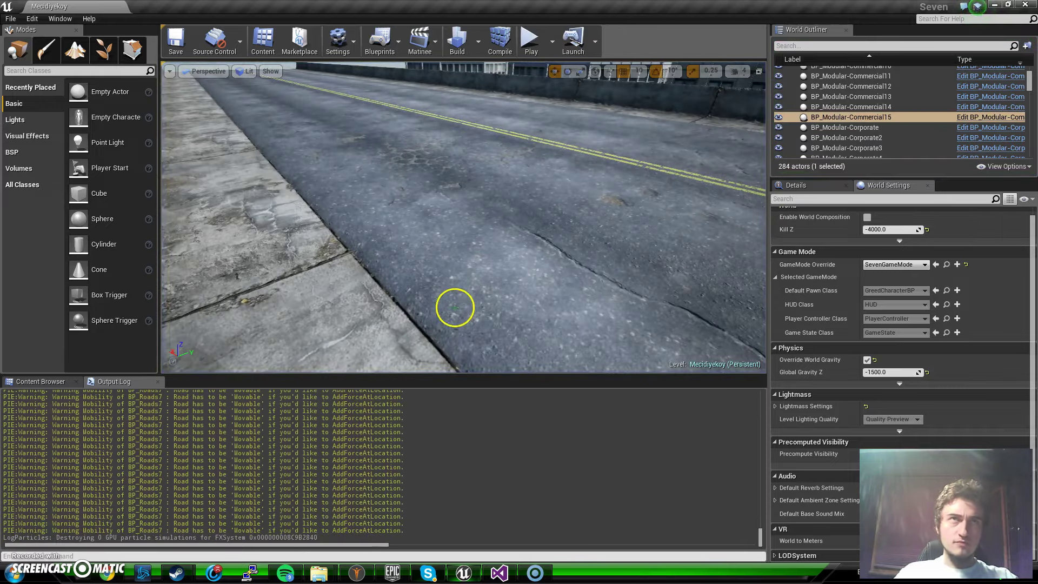
Play again, run to the wall, print the inventory, and jump over the wall.
mouse_move(454, 310)
right_mouse_down()
mouse_move(586, 65)
mouse_move(359, 290)
mouse_move(429, 123)
right_mouse_up()
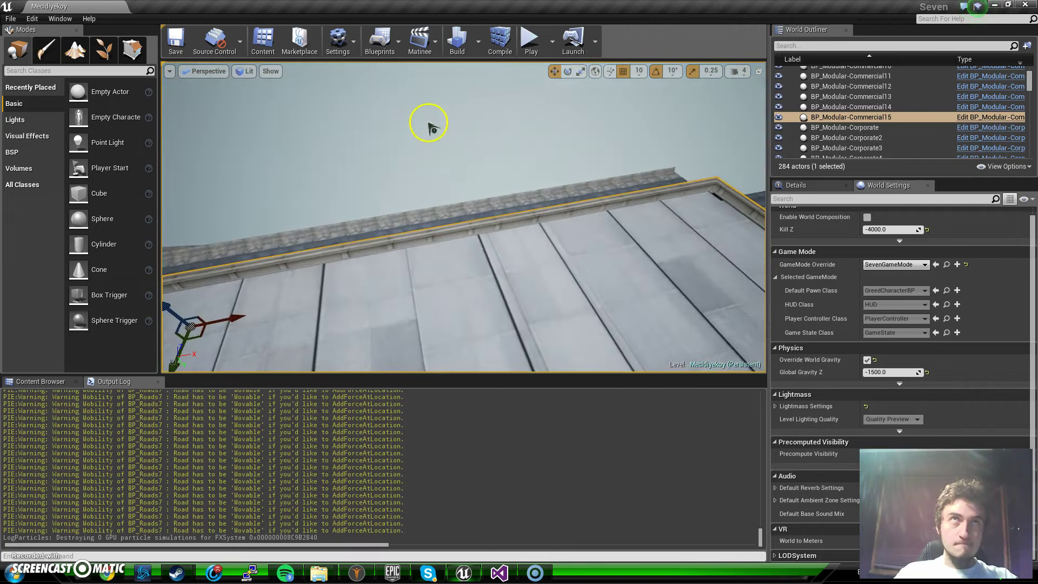
left_click(530, 44)
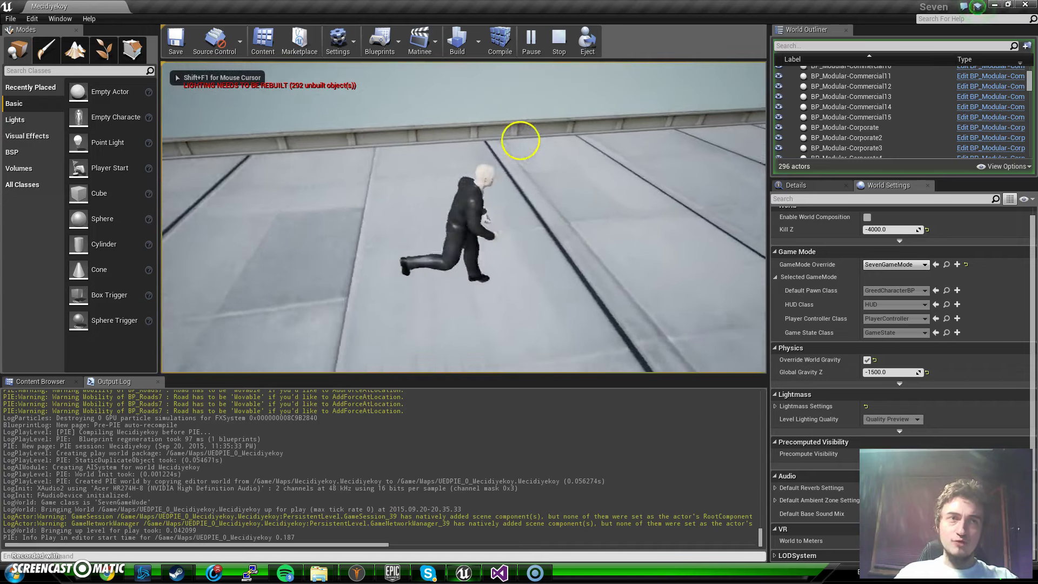
key("w")
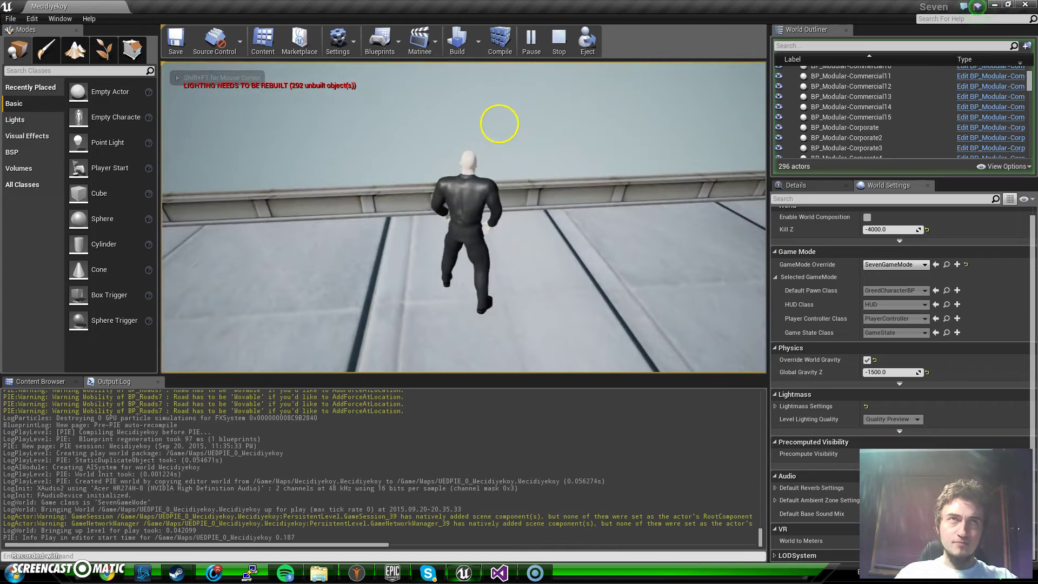
key("i")
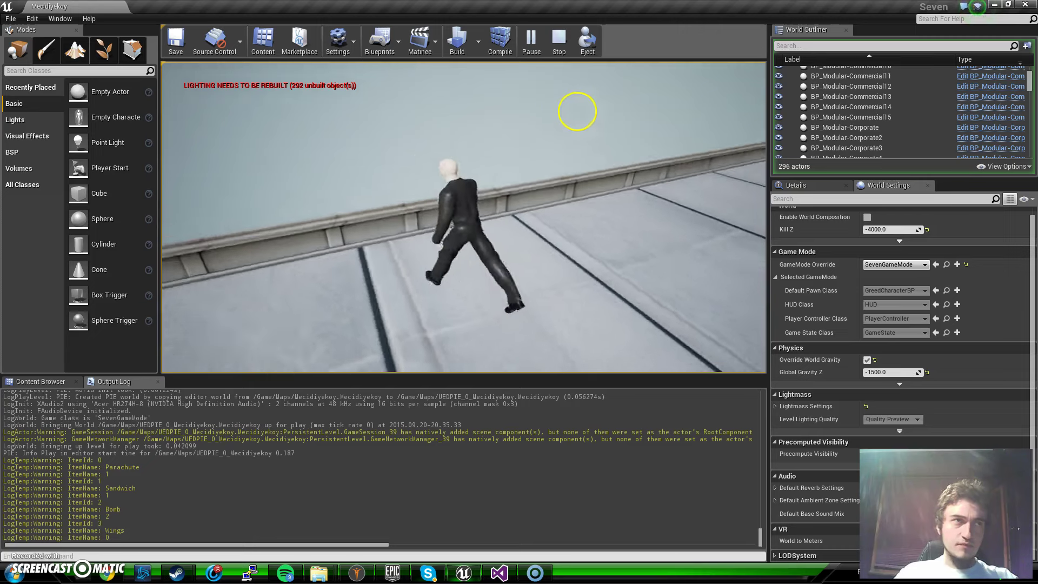
key("space")
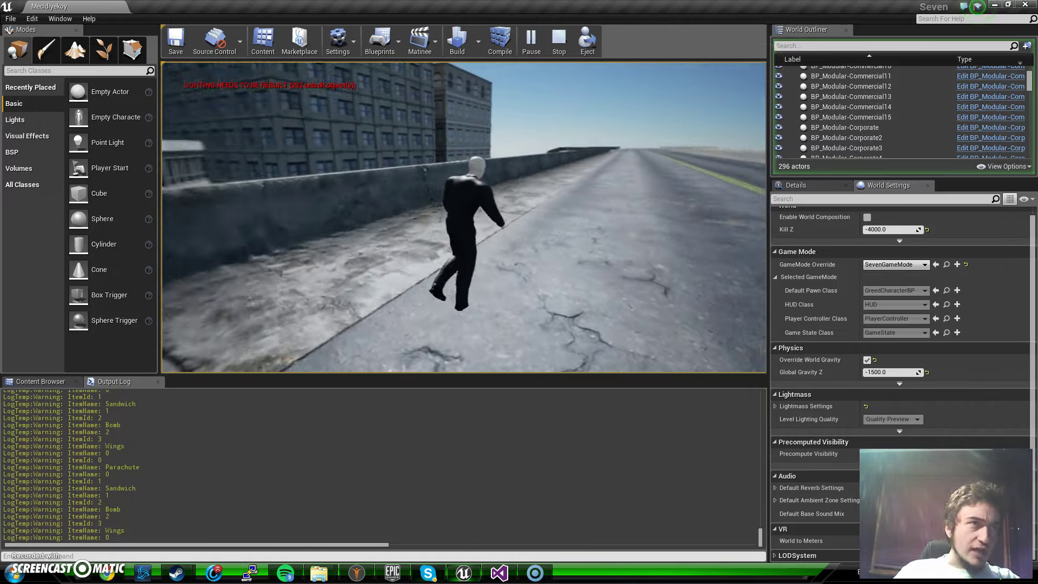
key("Escape")
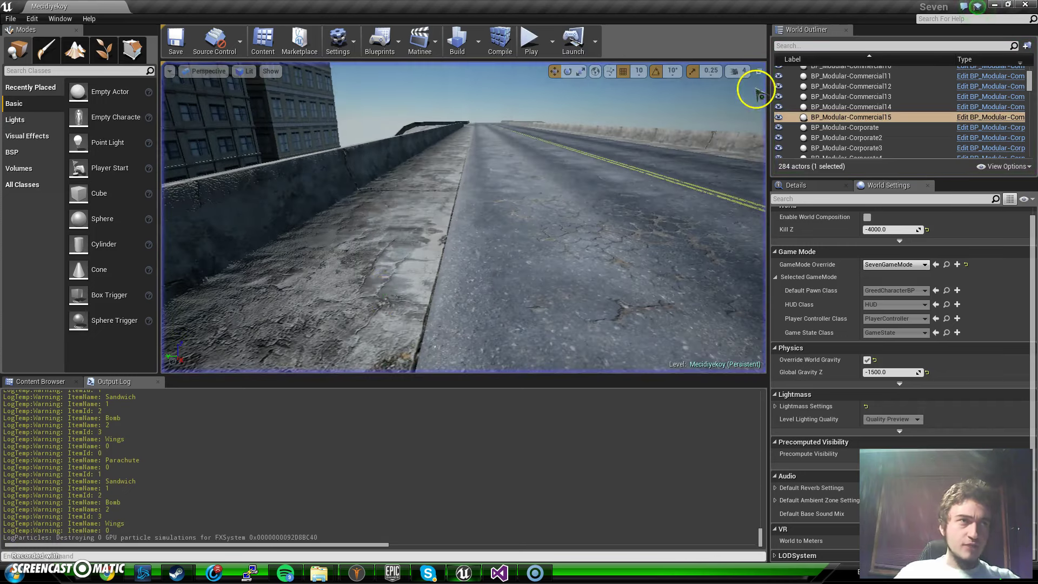
double_click(106, 467)
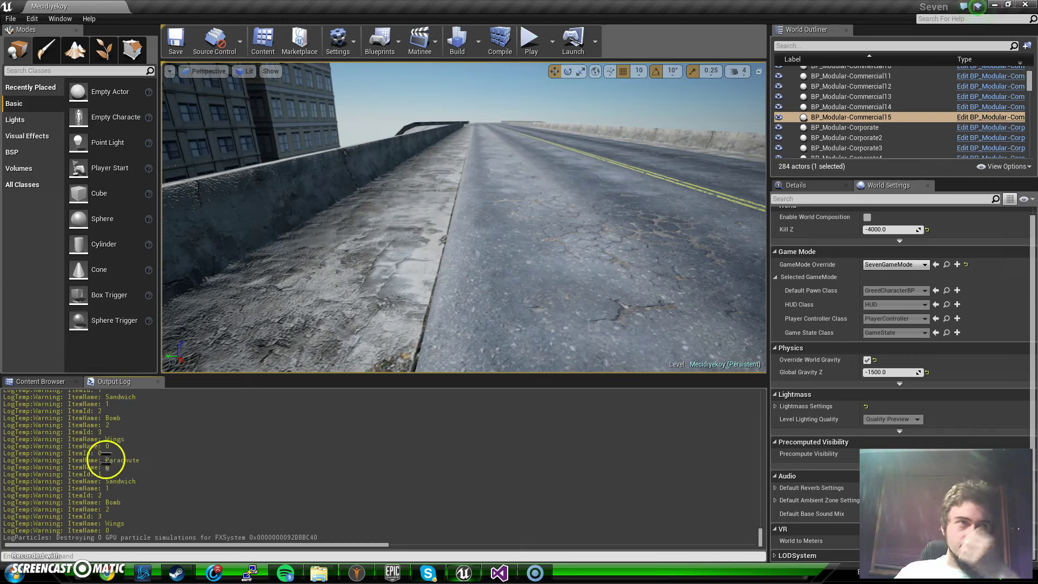
scroll(129, 463, "up", 1)
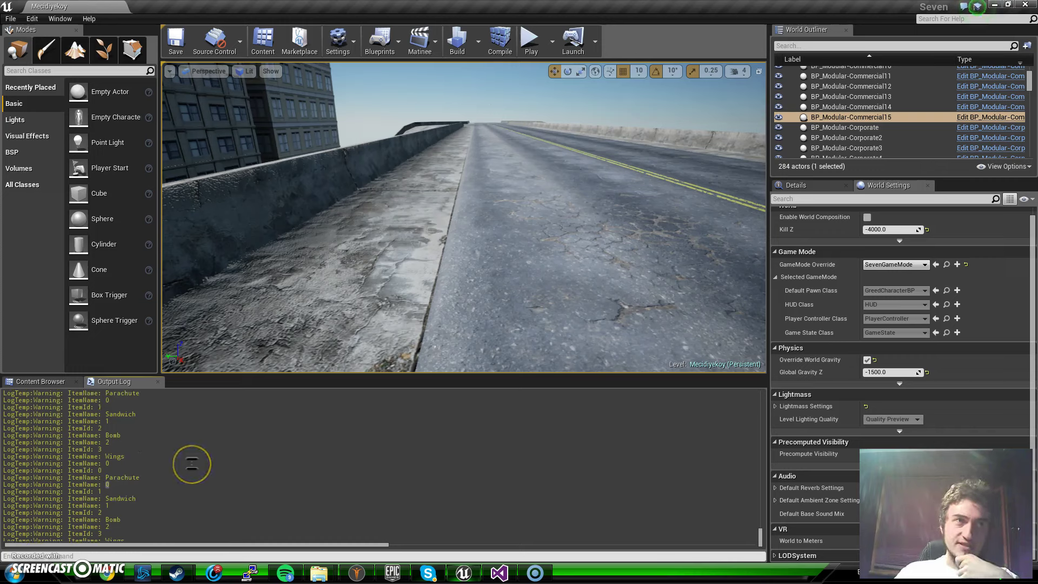
scroll(275, 449, "down", 2)
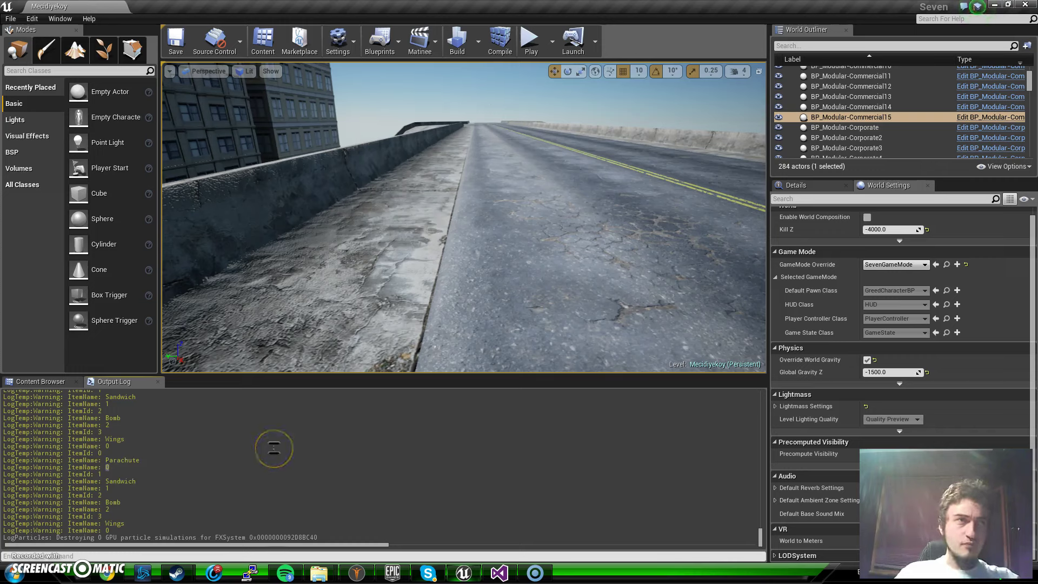
scroll(241, 440, "down", 2)
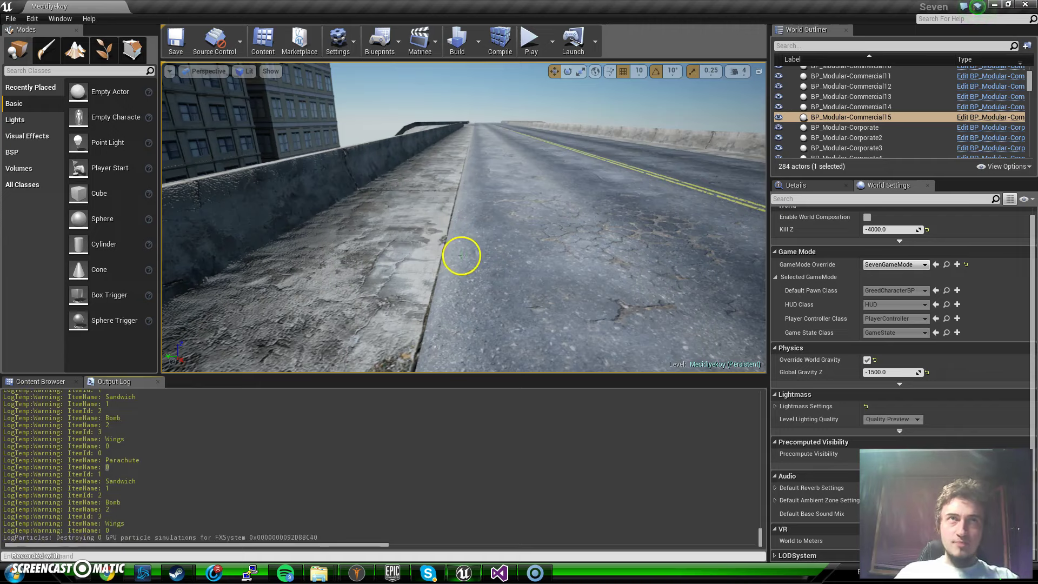
mouse_move(461, 252)
right_mouse_down()
mouse_move(370, 199)
mouse_move(481, 180)
right_mouse_up()
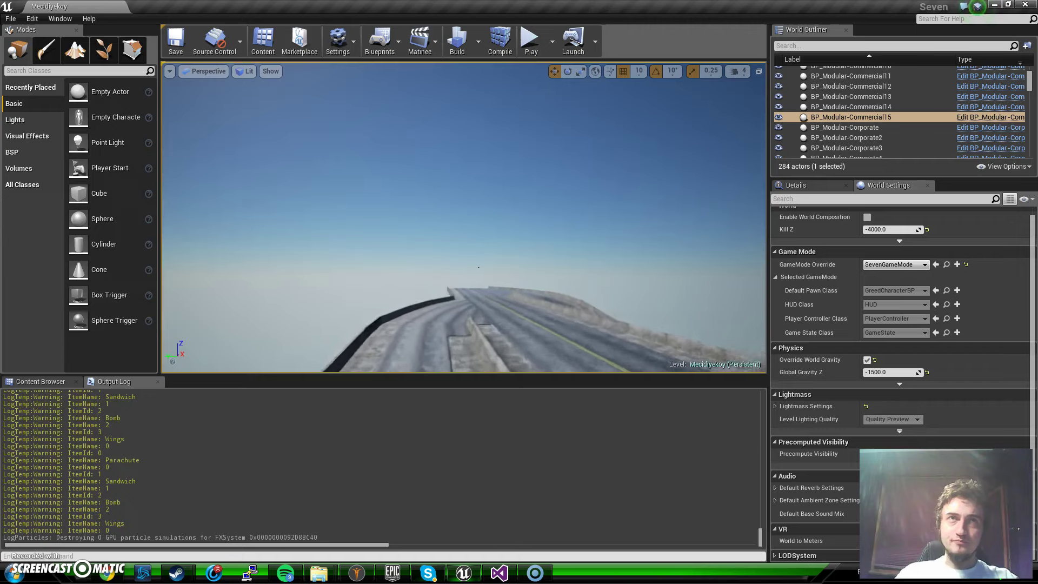
mouse_move(481, 179)
right_mouse_down()
mouse_move(414, 220)
mouse_move(83, 209)
mouse_move(461, 254)
right_mouse_up()
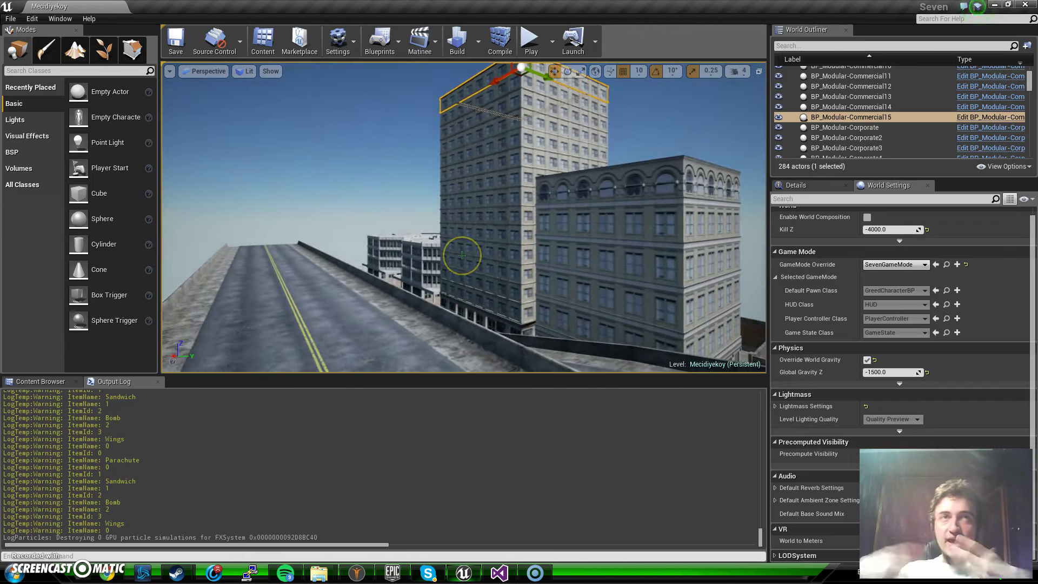